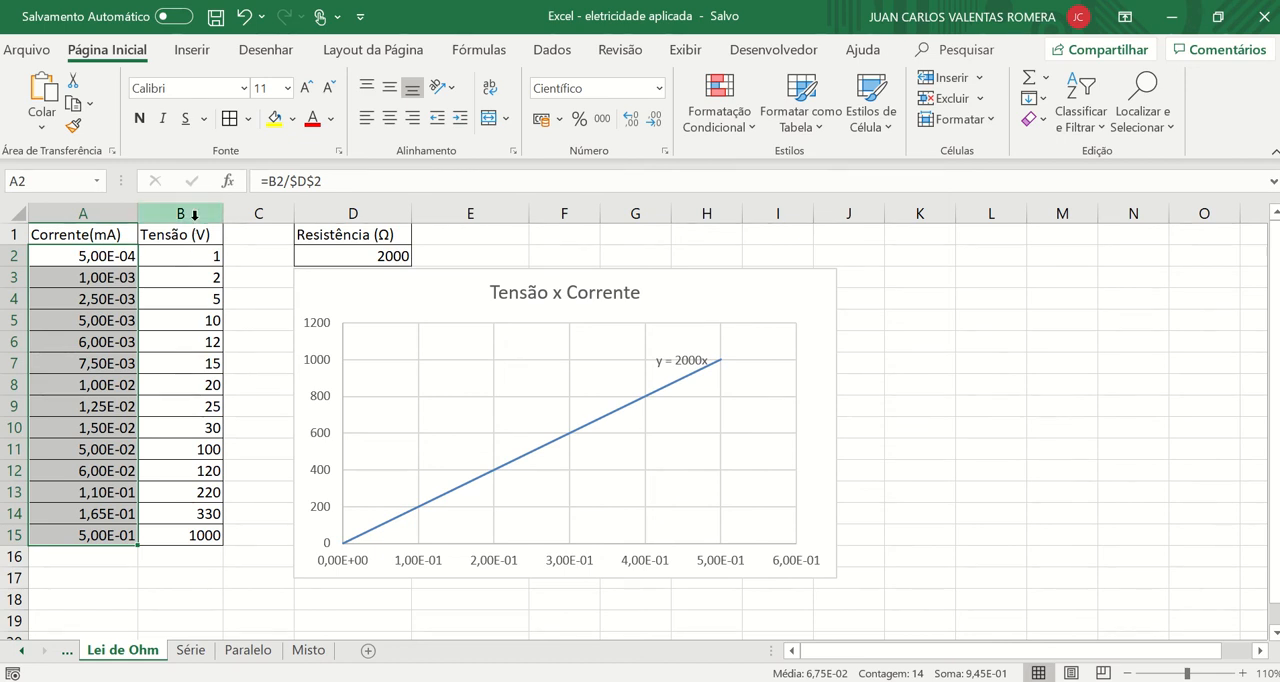
pyautogui.click(194, 214)
pyautogui.click(245, 299)
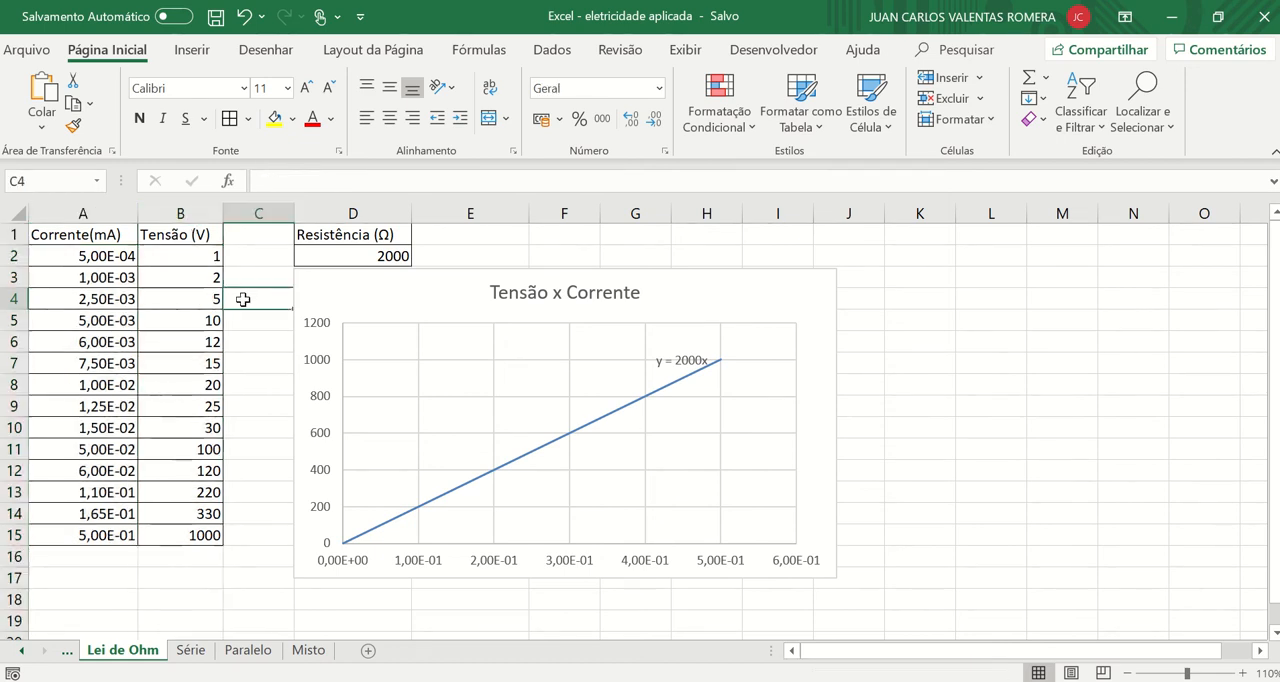
pyautogui.click(388, 215)
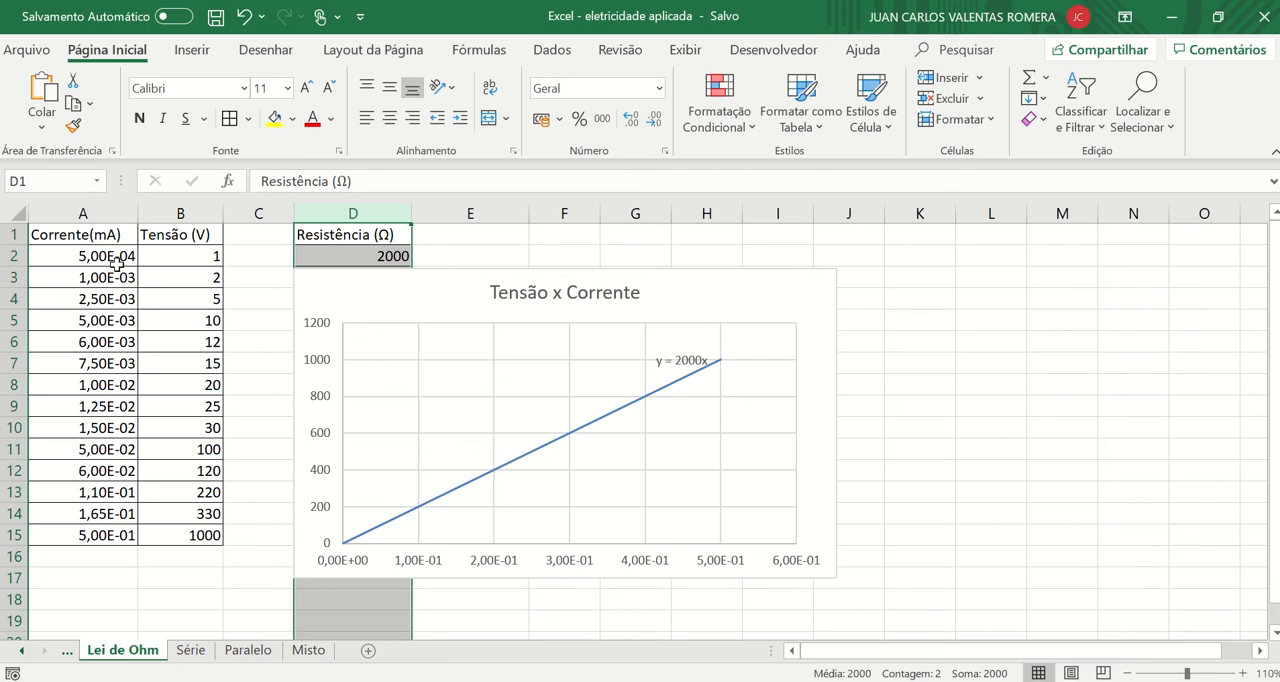
# Delete the existing Tensão x Corrente chart from the Lei de Ohm sheet.
pyautogui.click(775, 309)
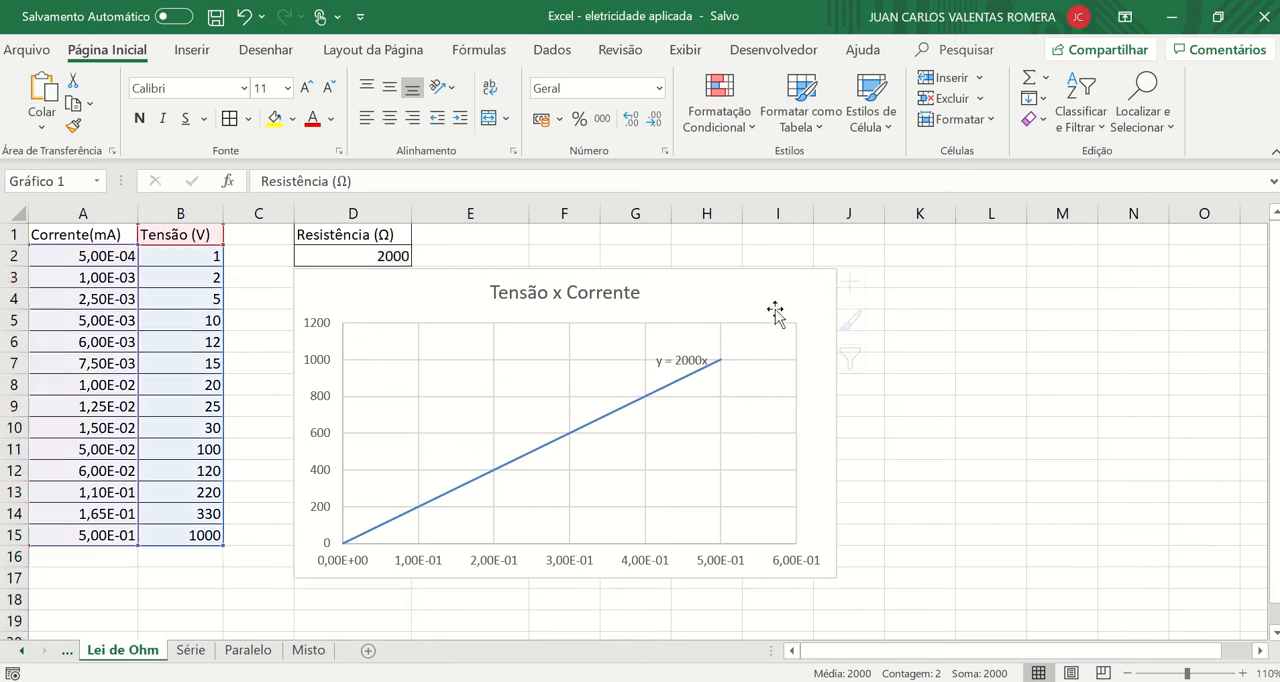
pyautogui.press('Delete')
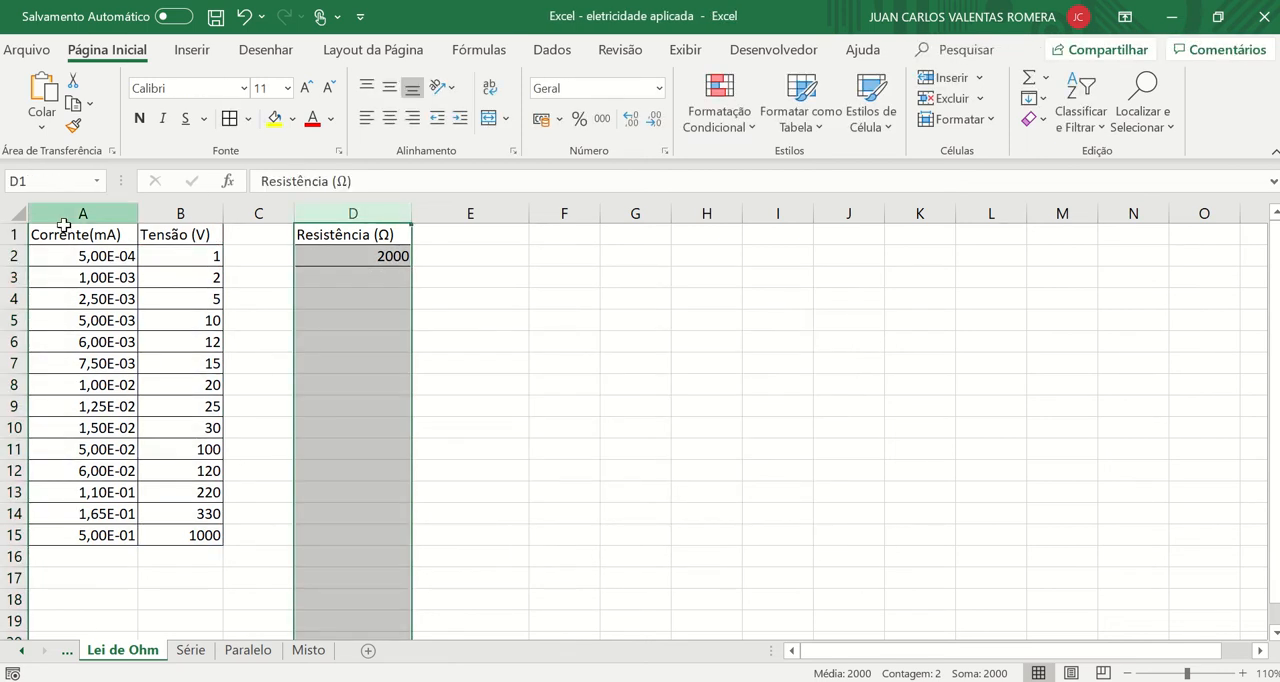
# Clear the current values in A2:A15 of the Corrente(mA) column.
pyautogui.moveTo(88, 258); pyautogui.dragTo(104, 548)
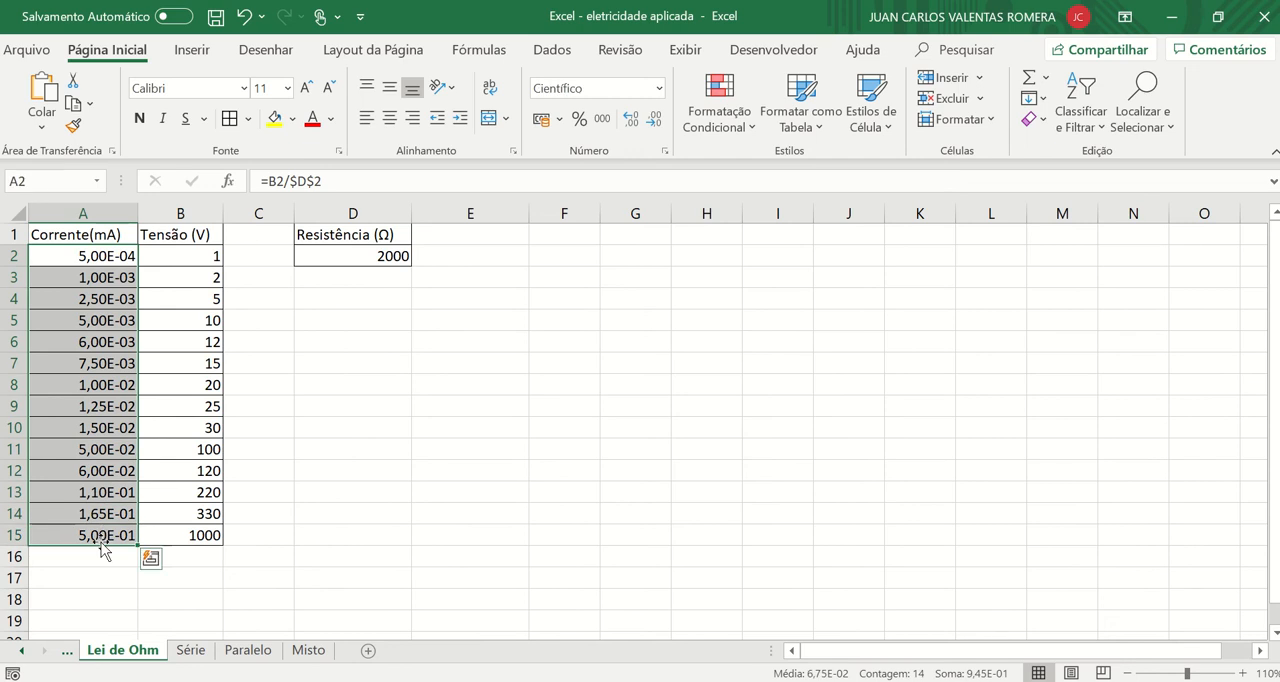
pyautogui.press('Delete')
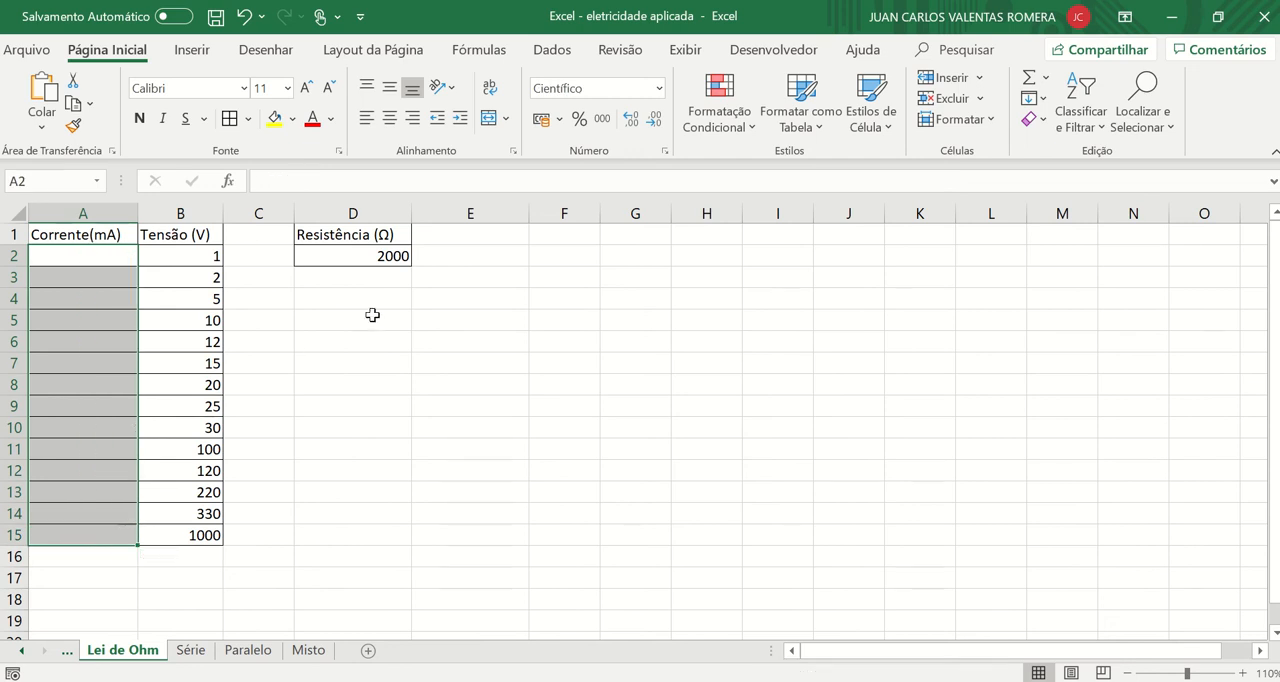
pyautogui.click(361, 262)
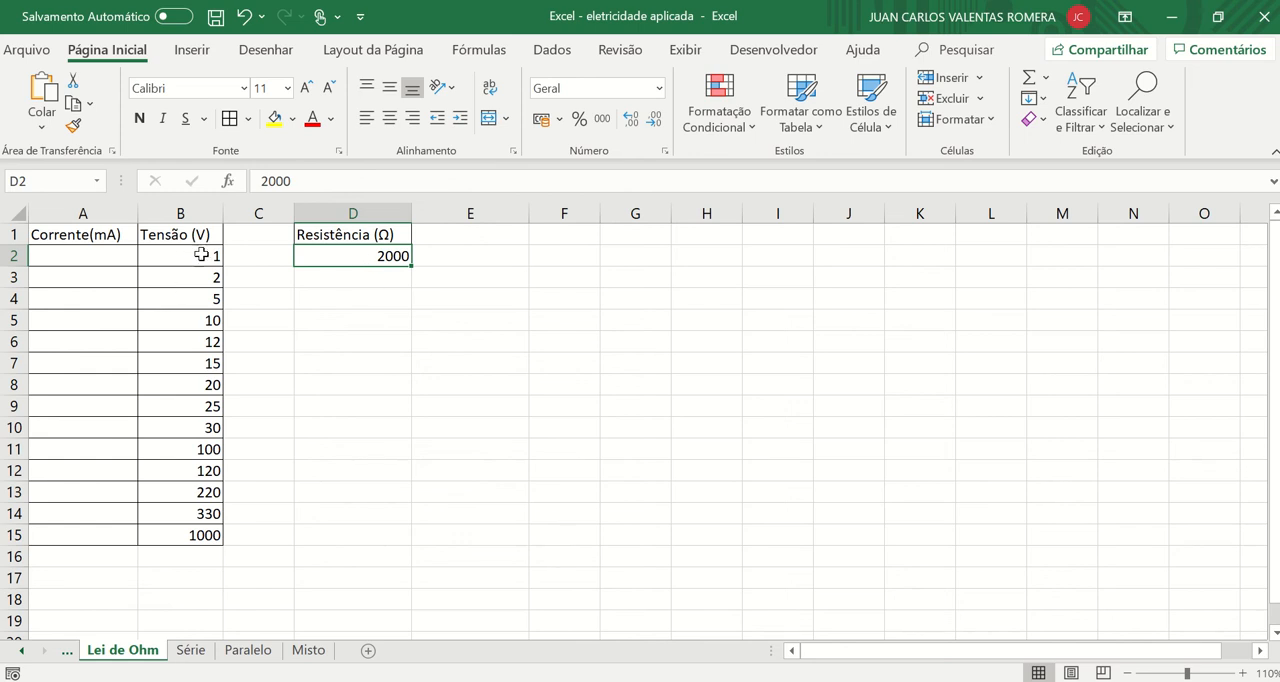
pyautogui.moveTo(203, 261); pyautogui.dragTo(189, 549)
pyautogui.click(306, 446)
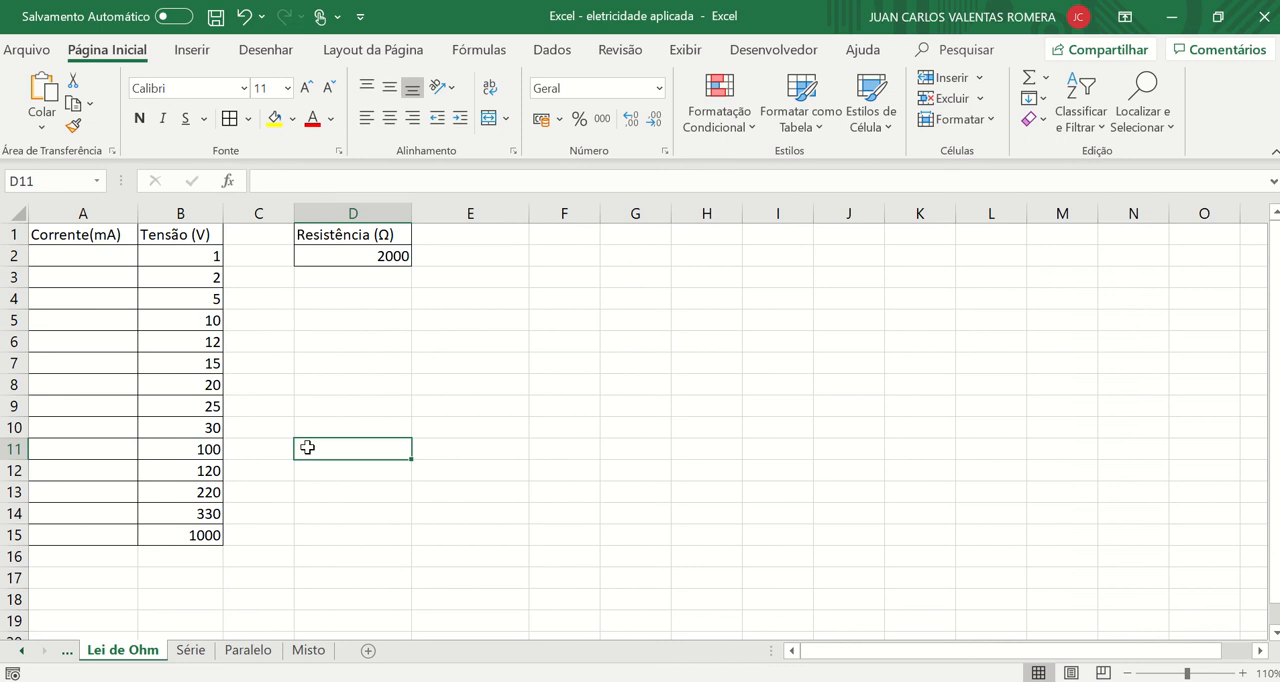
# Merge and centre cells E4:F5 and write the Ohm's law relation "i = V/R" in the merged cell.
pyautogui.moveTo(477, 291); pyautogui.dragTo(554, 320)
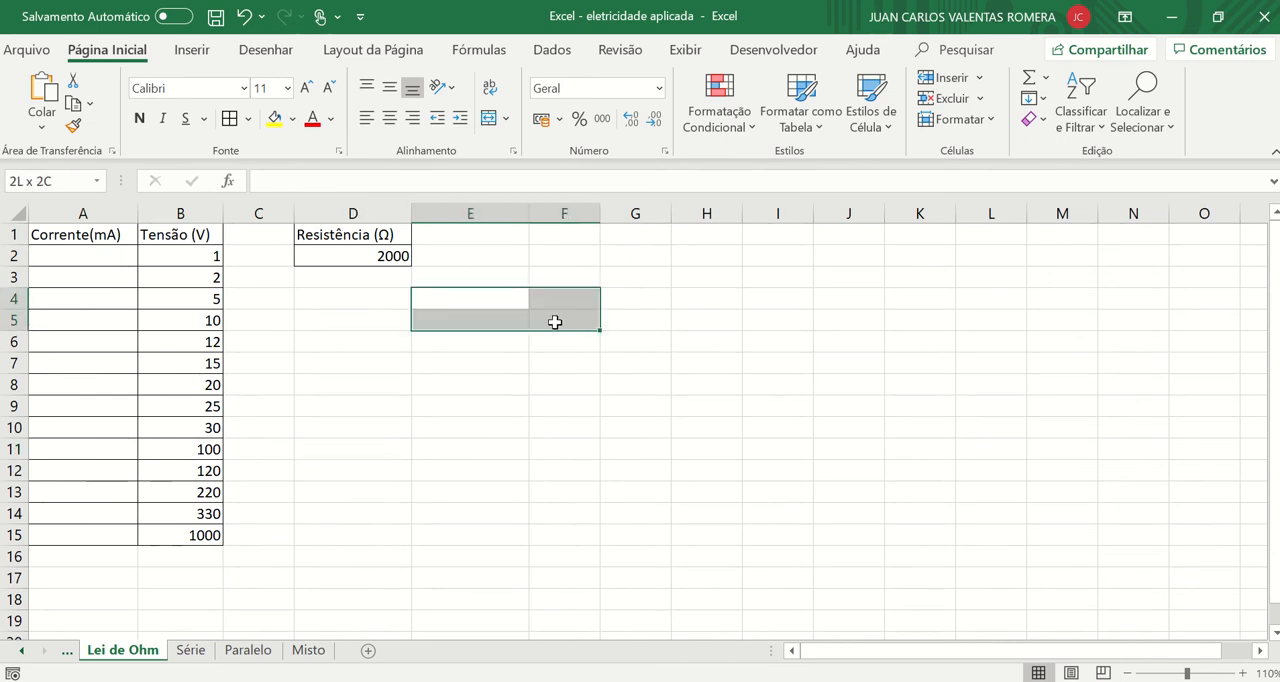
pyautogui.click(488, 120)
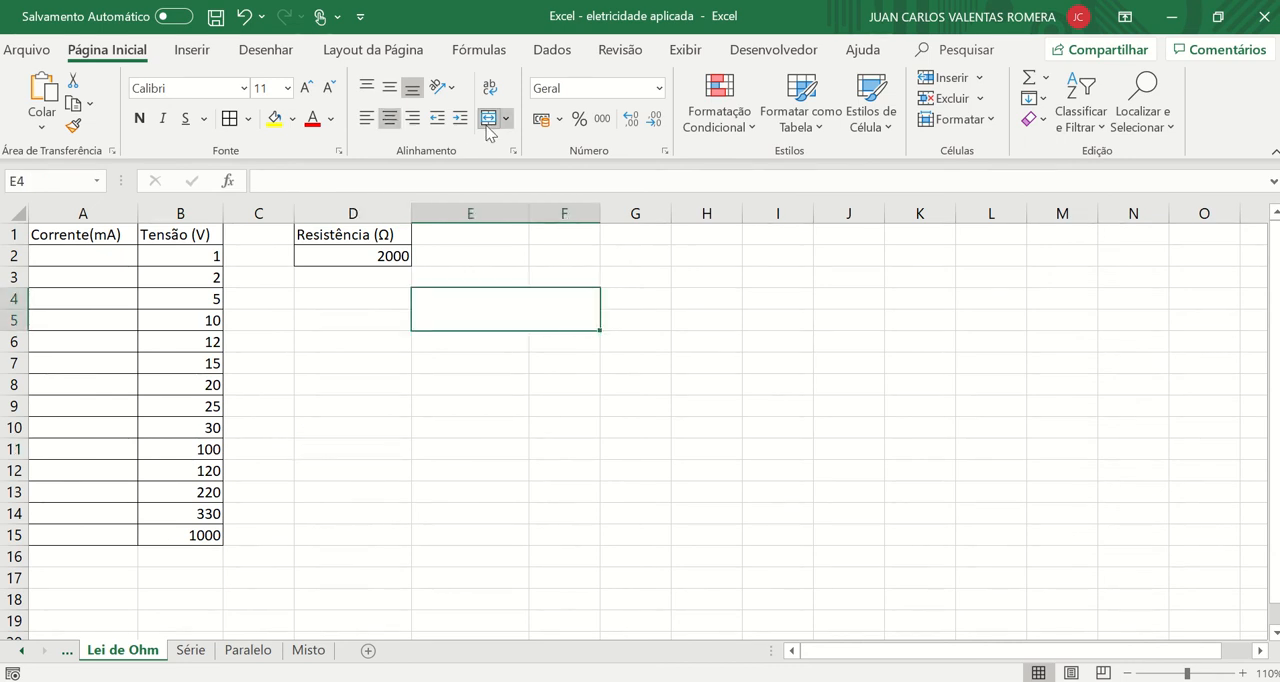
pyautogui.write('V =')
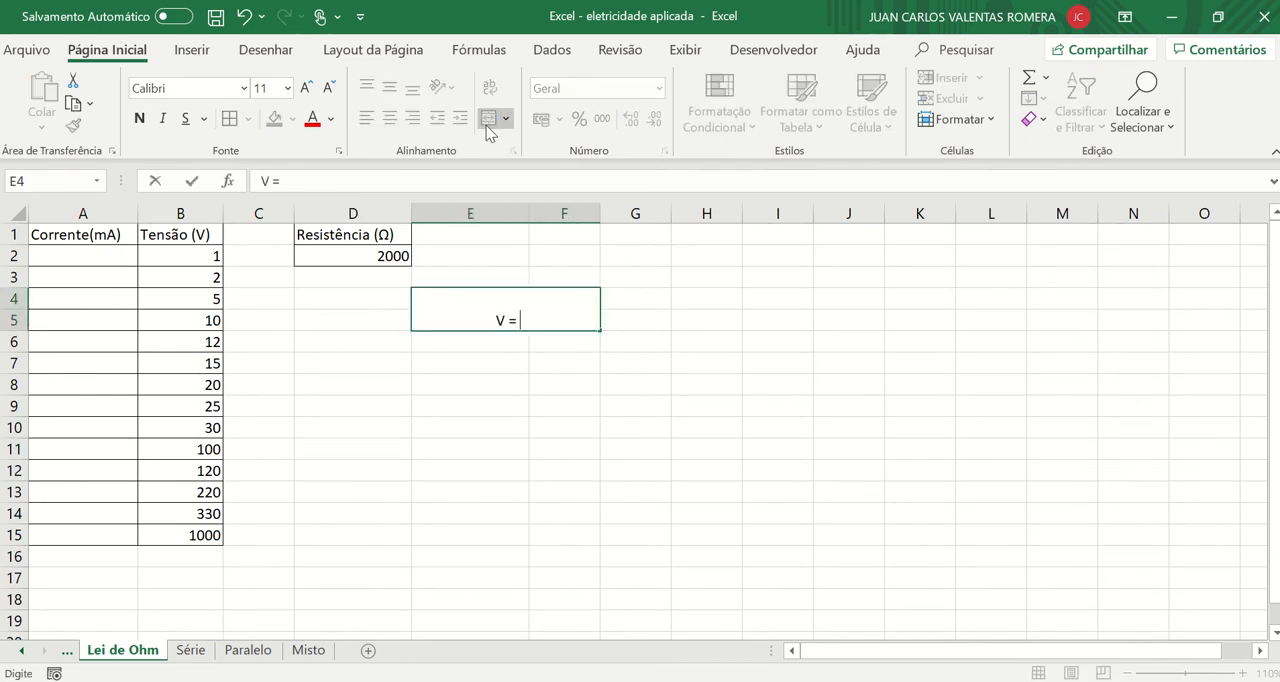
pyautogui.write(' R.i')
pyautogui.press('BackSpace')
pyautogui.press('BackSpace')
pyautogui.press('BackSpace')
pyautogui.press('BackSpace')
pyautogui.press('BackSpace')
pyautogui.press('BackSpace')
pyautogui.press('BackSpace')
pyautogui.write('i = V/R')
pyautogui.click(649, 405)
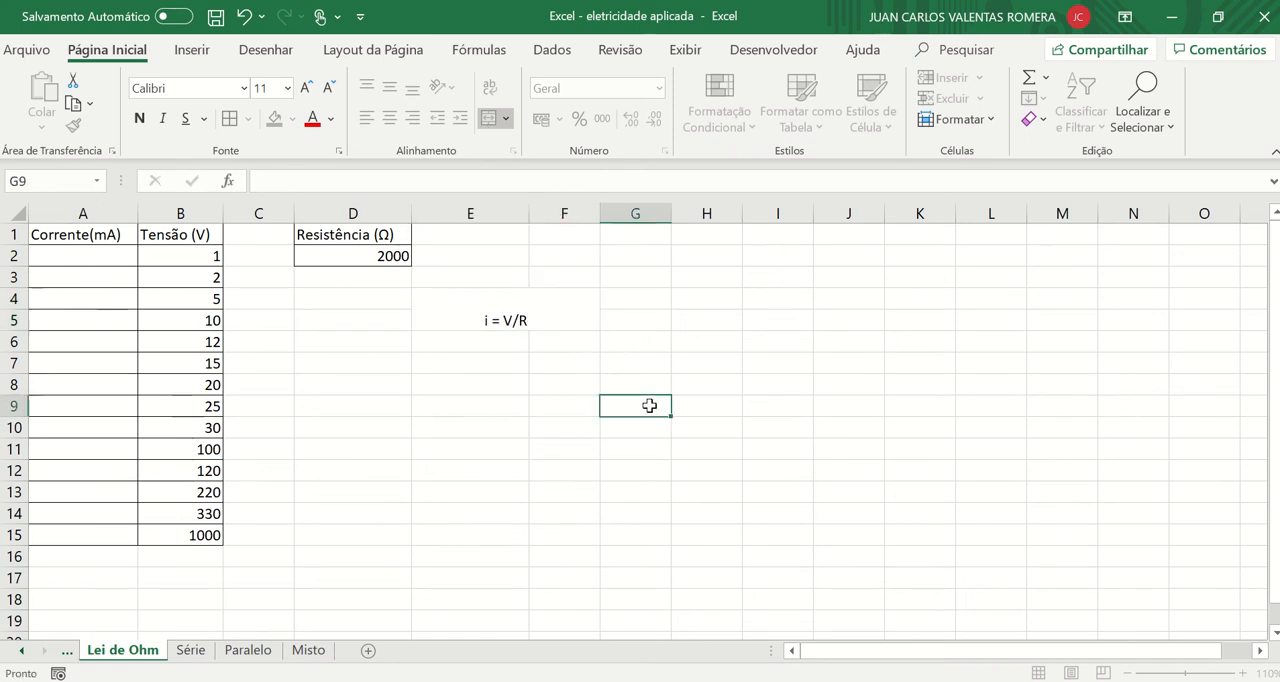
# Undo the entry of the "i = V/R" text in the merged cell.
pyautogui.hotkey('ctrl', 'z')
pyautogui.click(392, 400)
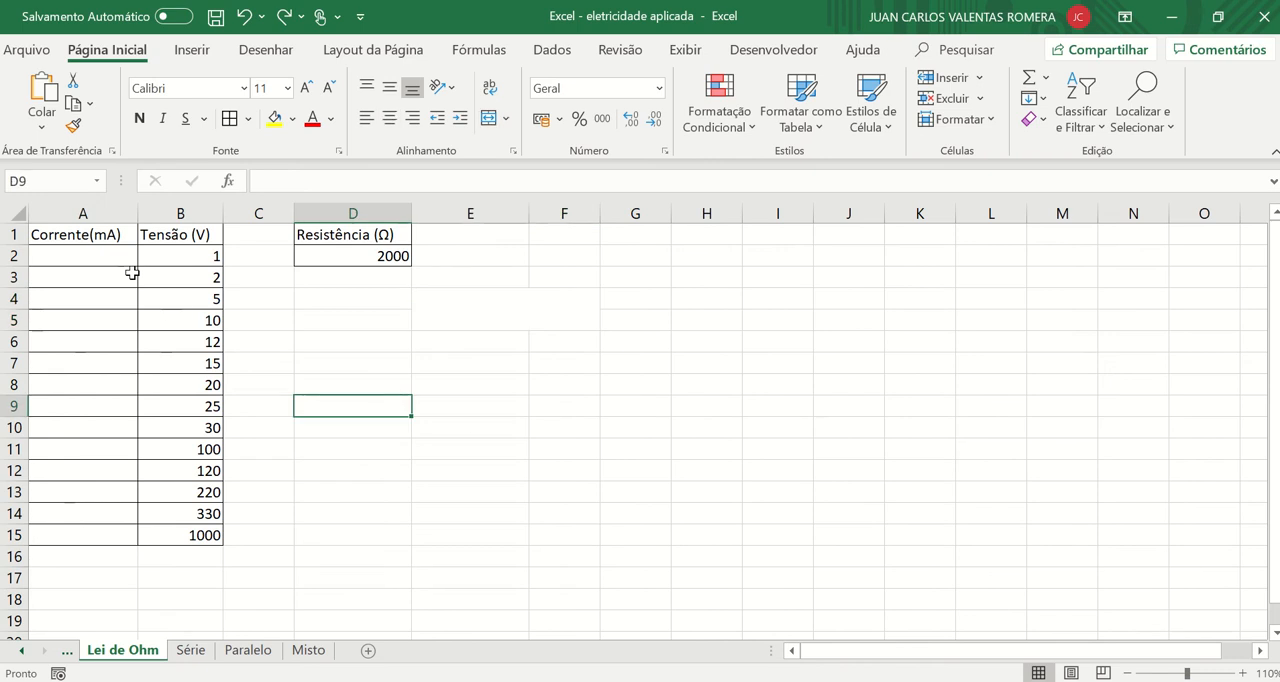
# Apply the Geral number format to the empty current cells A2:A15.
pyautogui.click(115, 256)
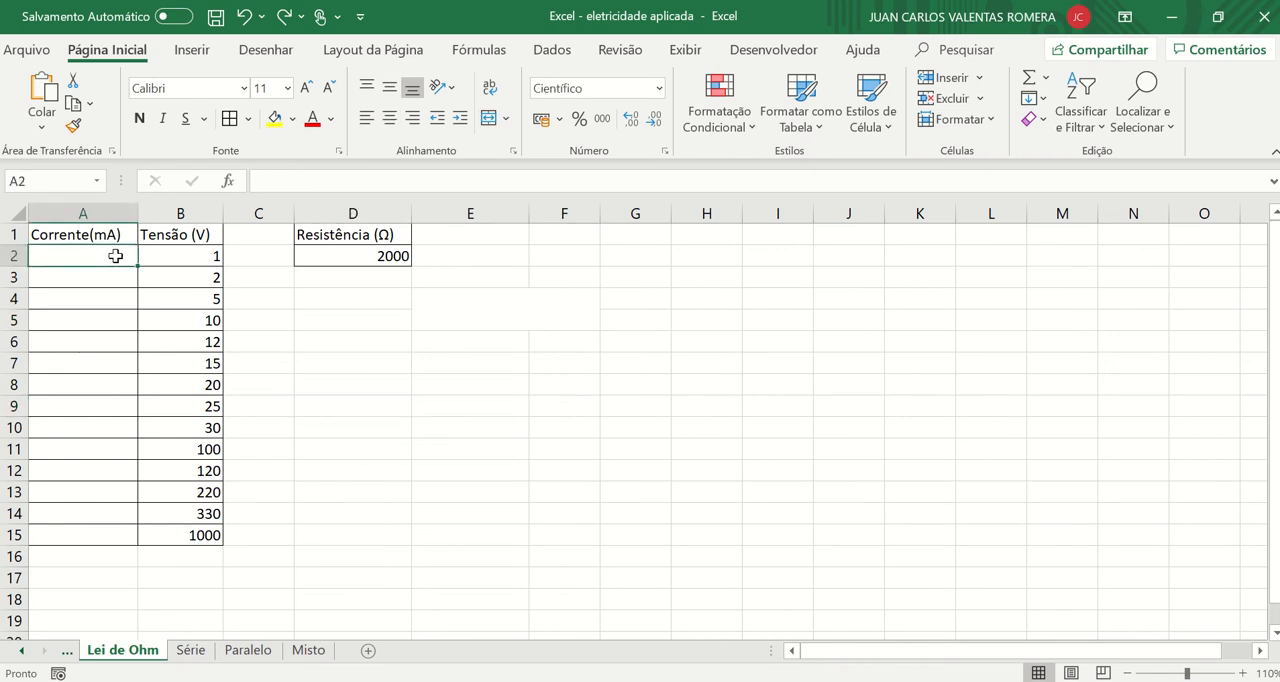
pyautogui.moveTo(115, 256); pyautogui.dragTo(89, 535)
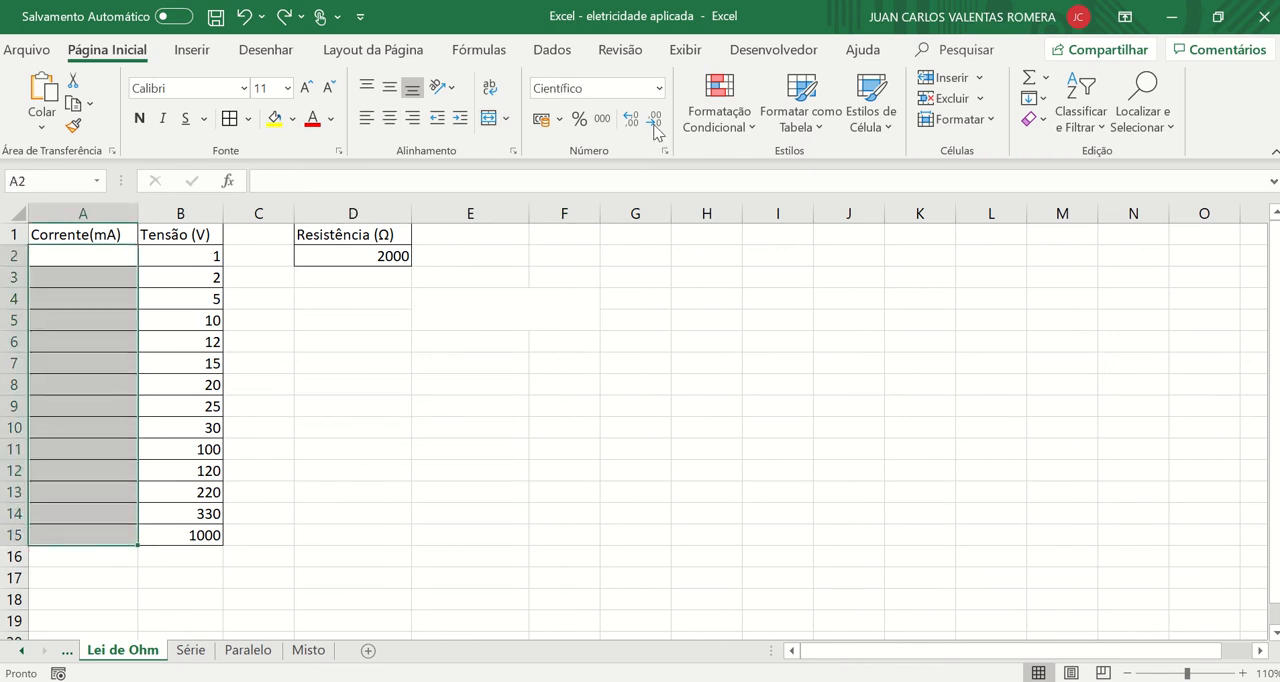
pyautogui.click(659, 88)
pyautogui.click(645, 122)
# Enter the formula =B2/D2 in A2 to calculate the current from the voltage and resistance.
pyautogui.click(72, 256)
pyautogui.write('=')
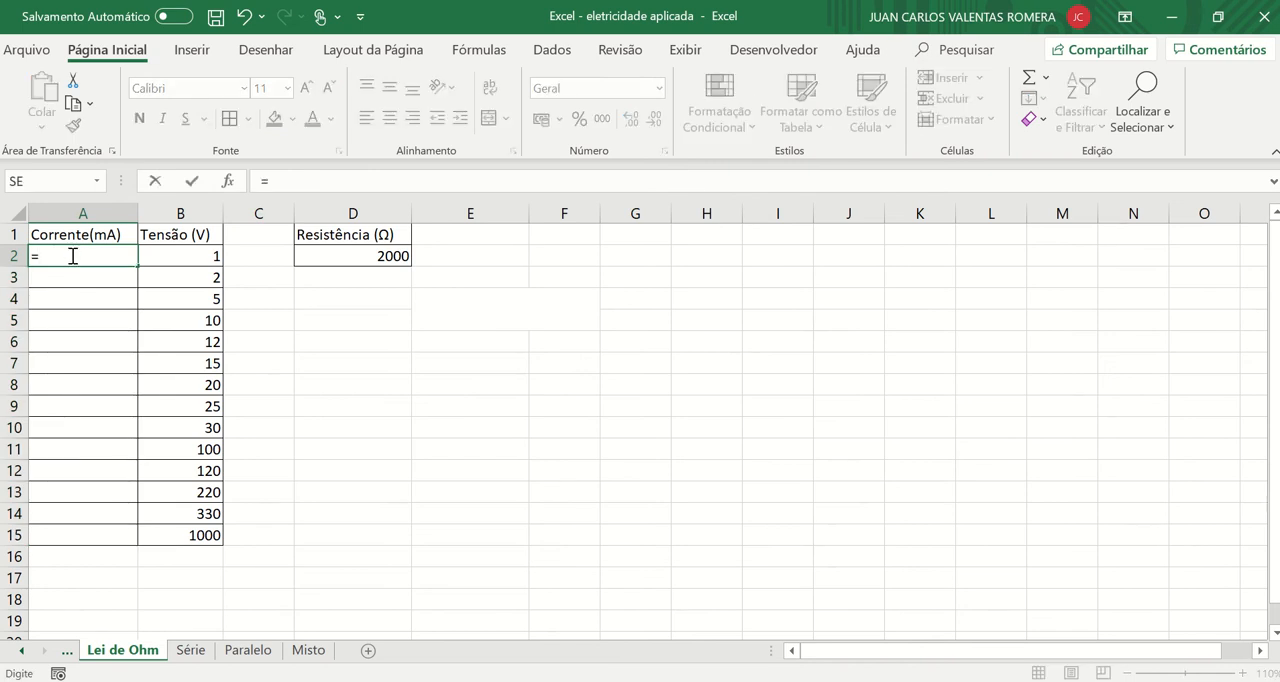
pyautogui.click(204, 252)
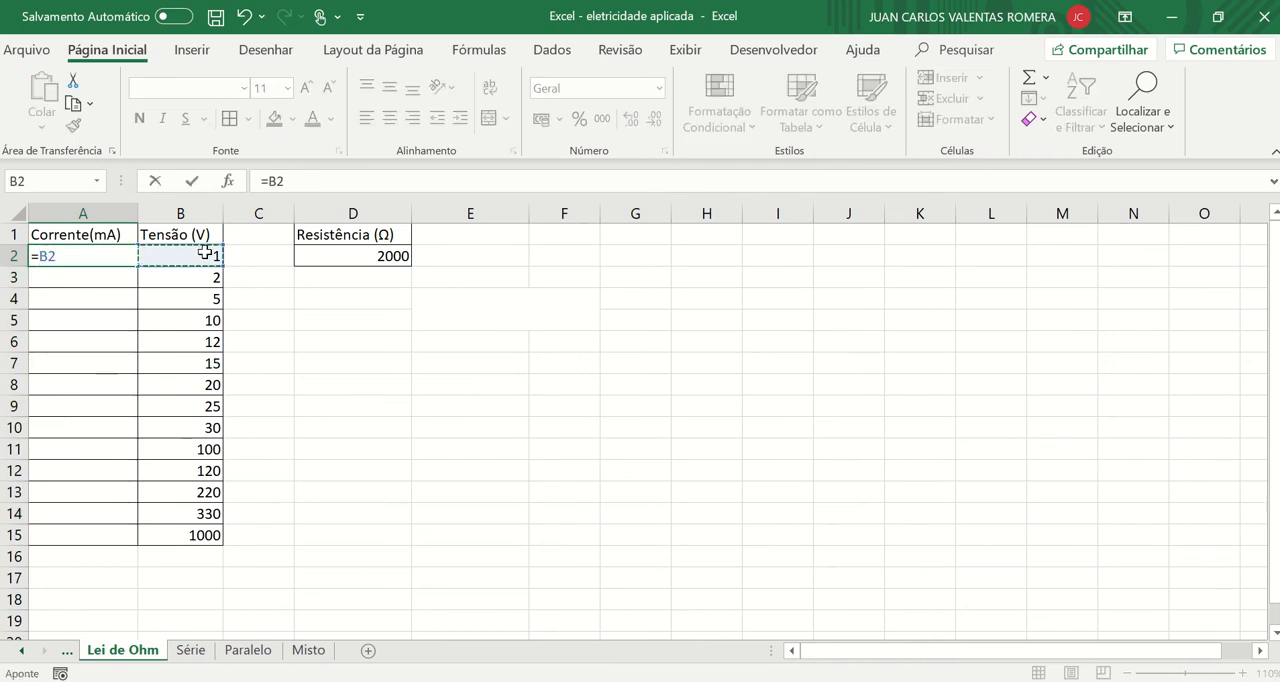
pyautogui.write('/')
pyautogui.click(354, 258)
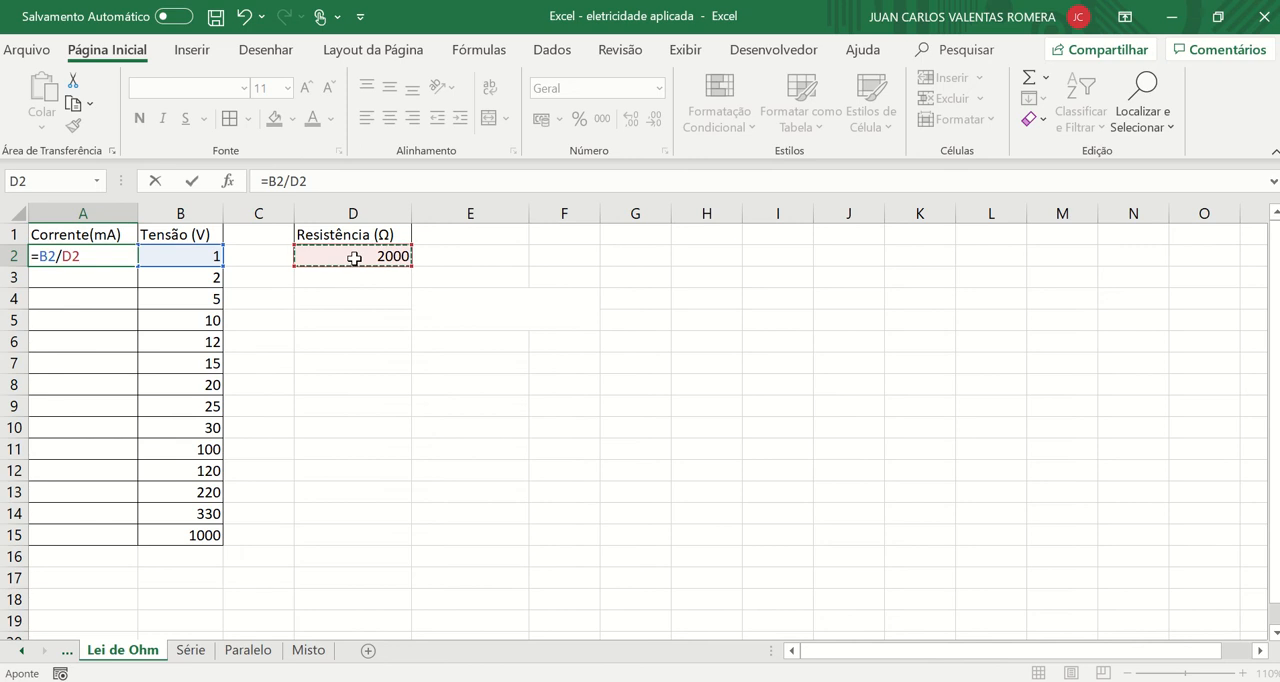
pyautogui.press('Return')
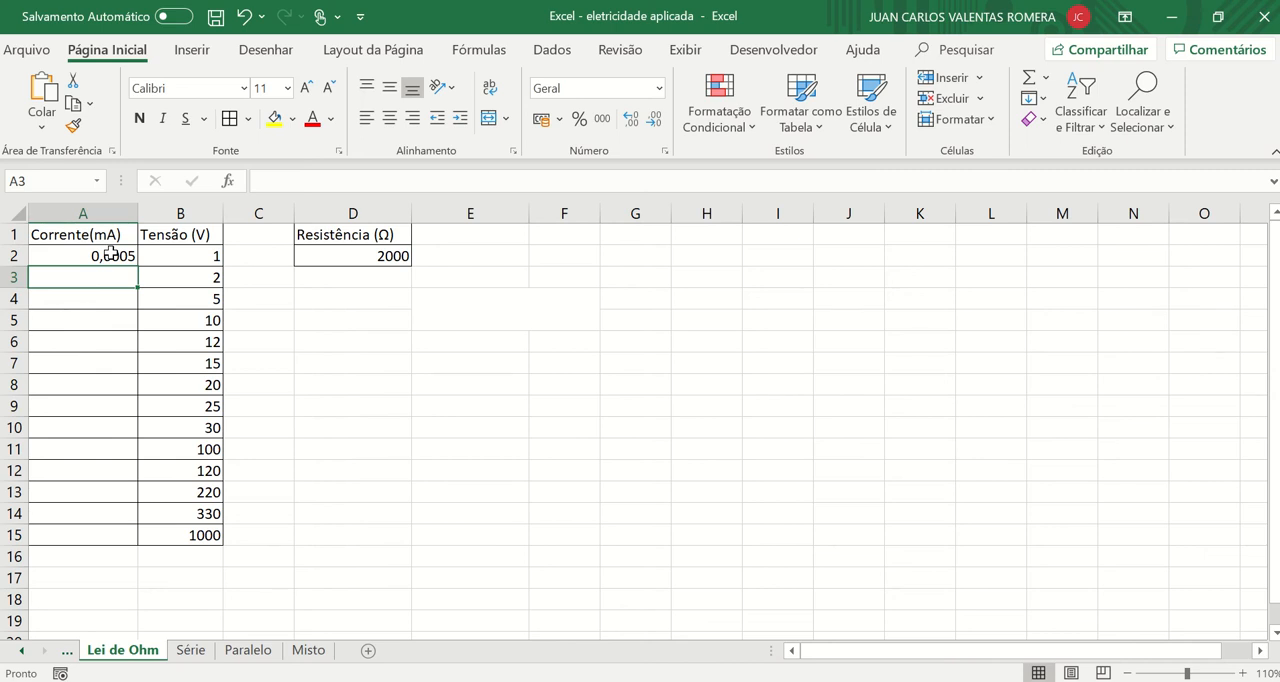
# Apply the Científico number format to the calculated current in A2.
pyautogui.click(110, 253)
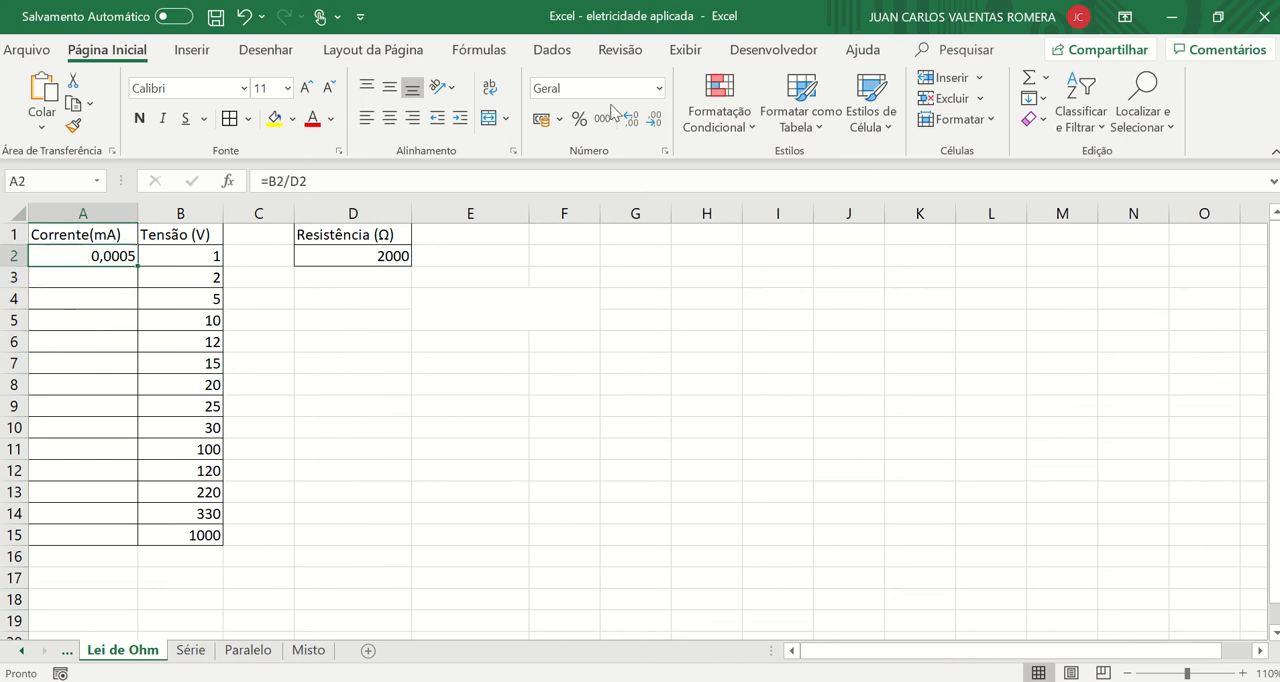
pyautogui.click(659, 88)
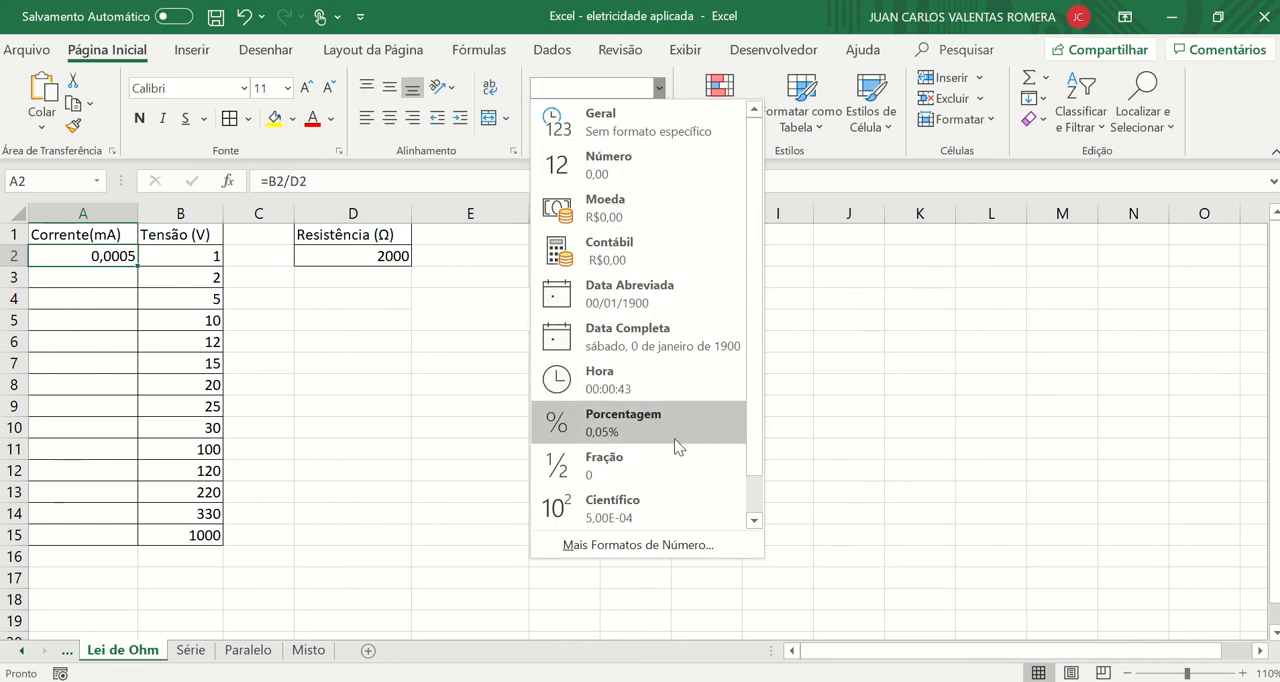
pyautogui.click(643, 508)
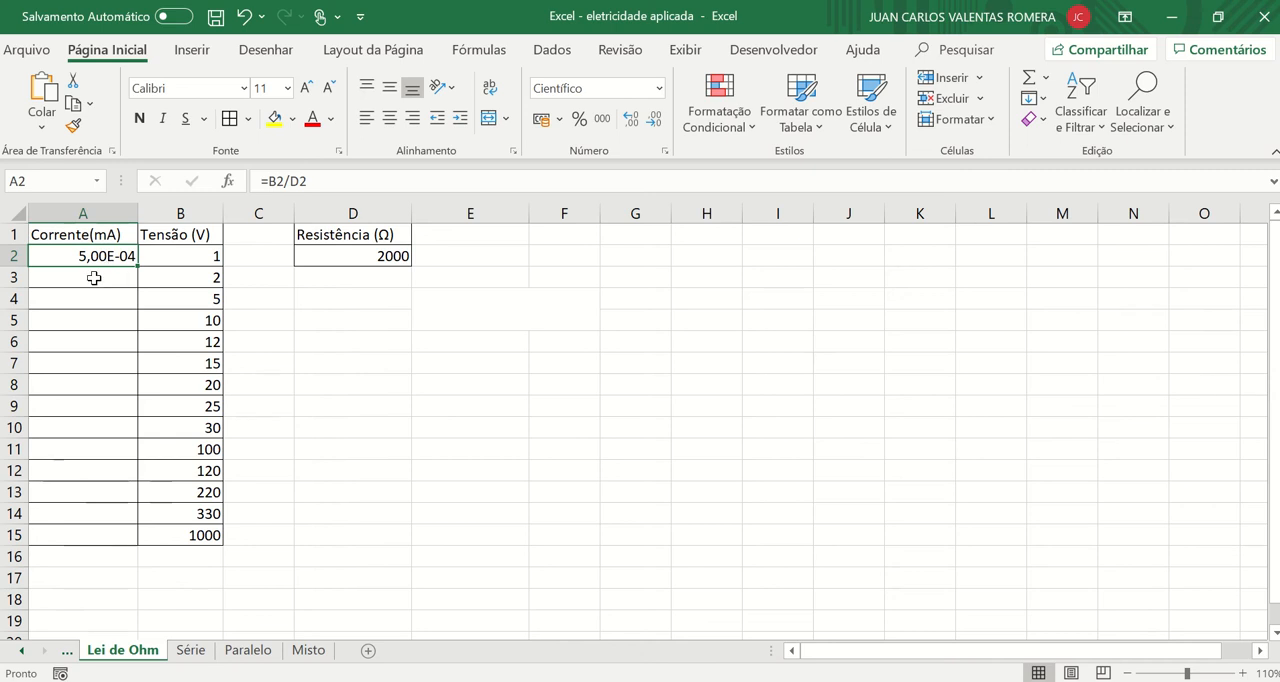
# Undo the recent edits back to the clearing of A2:A15, restoring the original current formulas.
pyautogui.moveTo(94, 277); pyautogui.dragTo(83, 534)
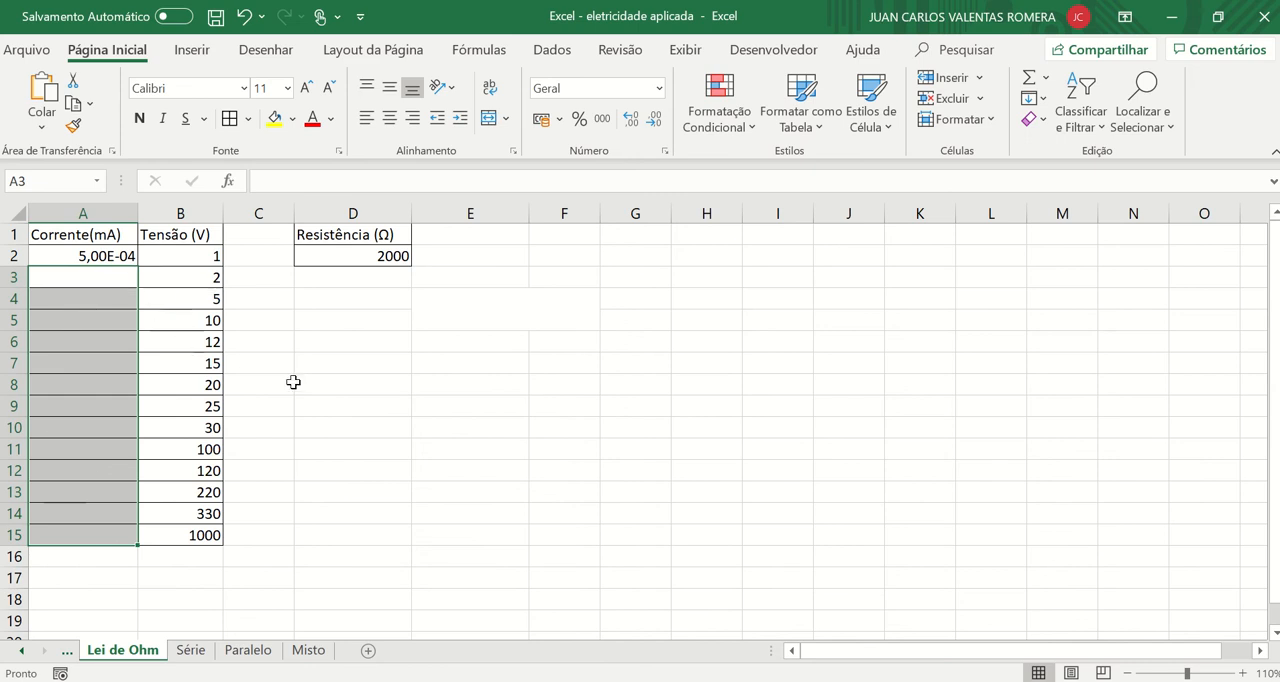
pyautogui.hotkey('ctrl', 'z')
pyautogui.hotkey('ctrl', 'z')
pyautogui.hotkey('ctrl', 'z')
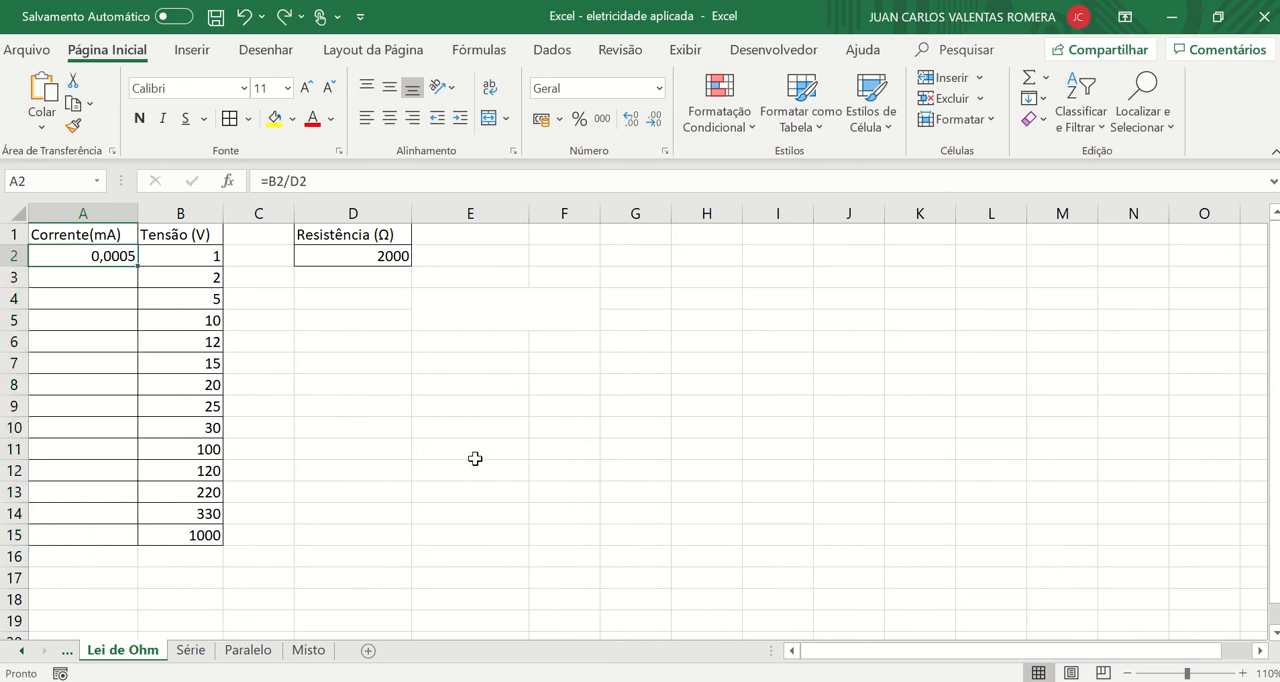
pyautogui.hotkey('ctrl', 'z')
pyautogui.hotkey('ctrl', 'z')
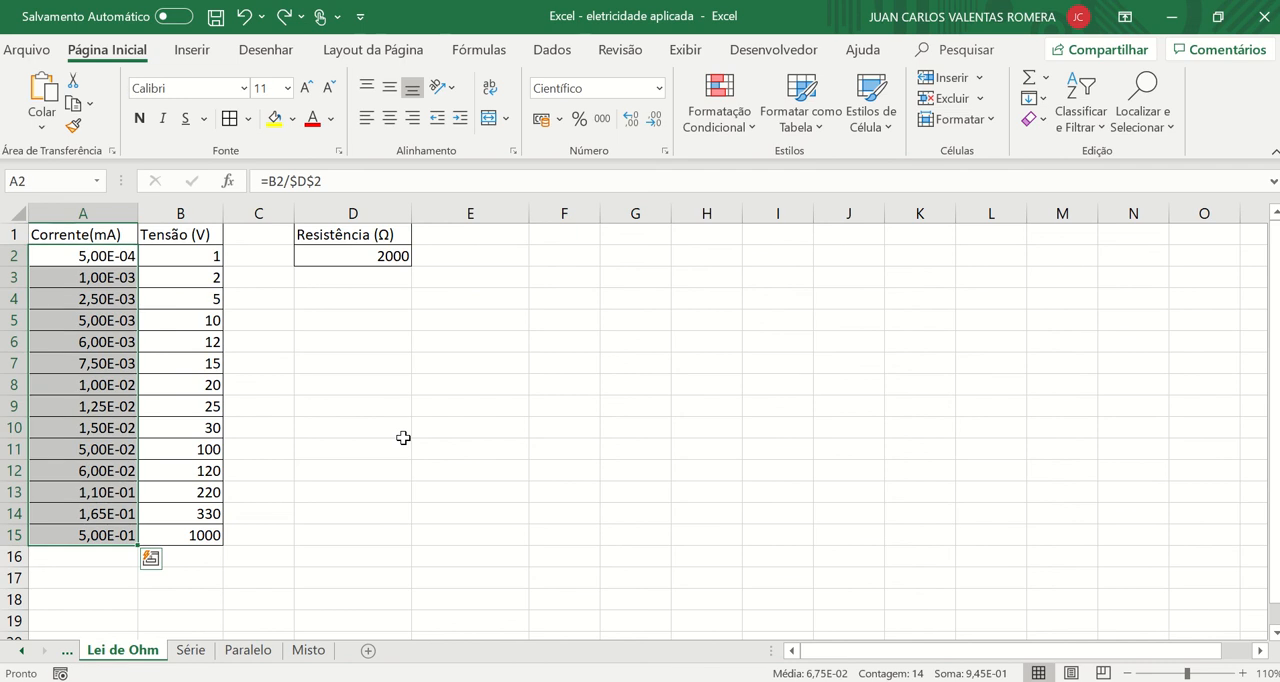
# Examine the formula behind the current value in A3.
pyautogui.click(389, 388)
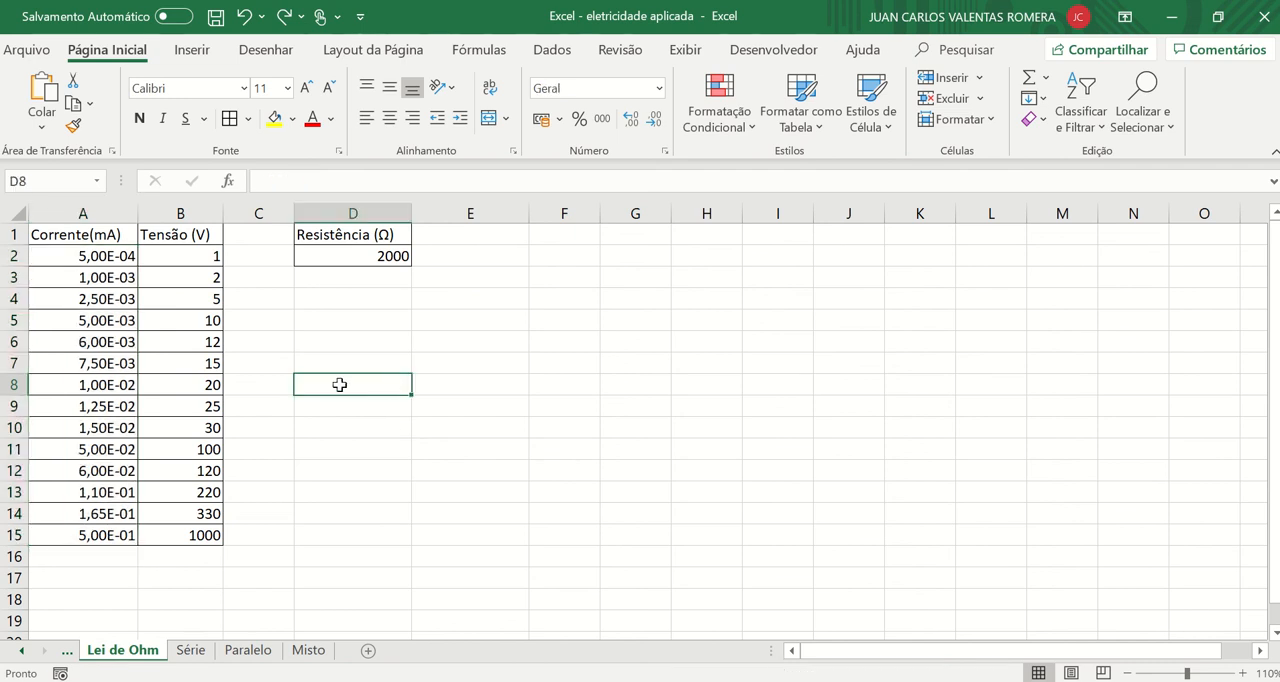
pyautogui.click(103, 280)
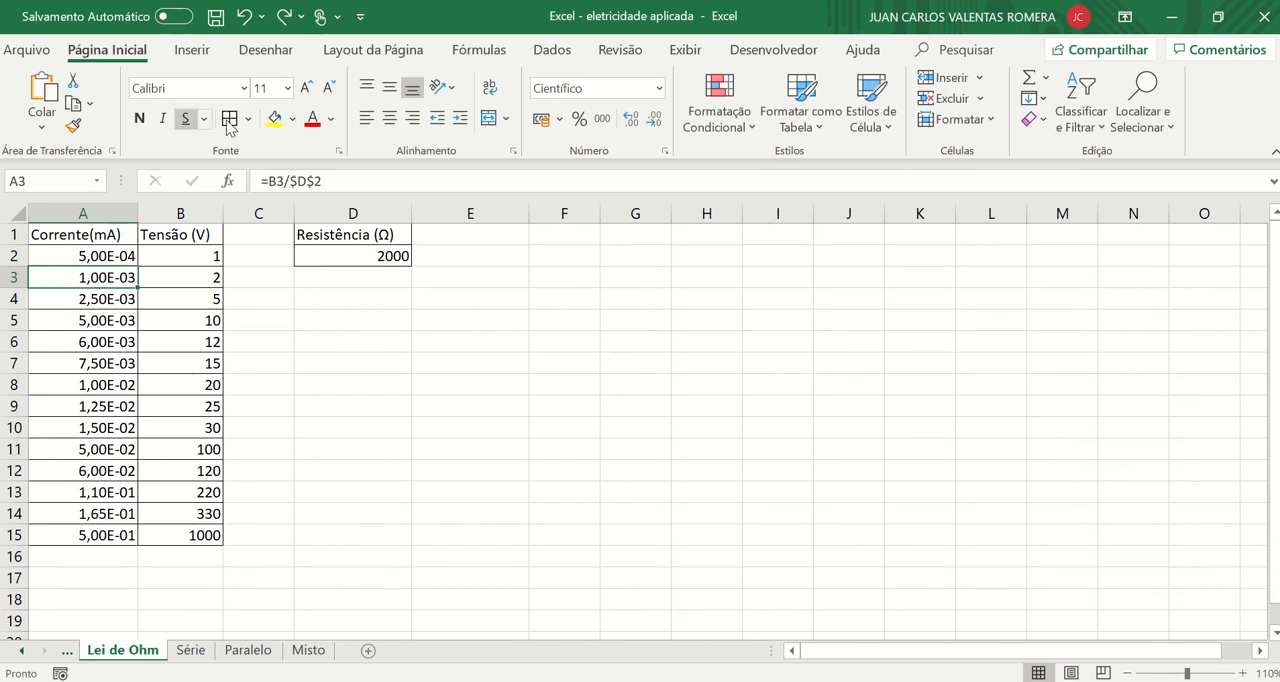
# Insert a scatter chart with smooth lines from the current and voltage data in A1:B15.
pyautogui.moveTo(68, 235); pyautogui.dragTo(205, 538)
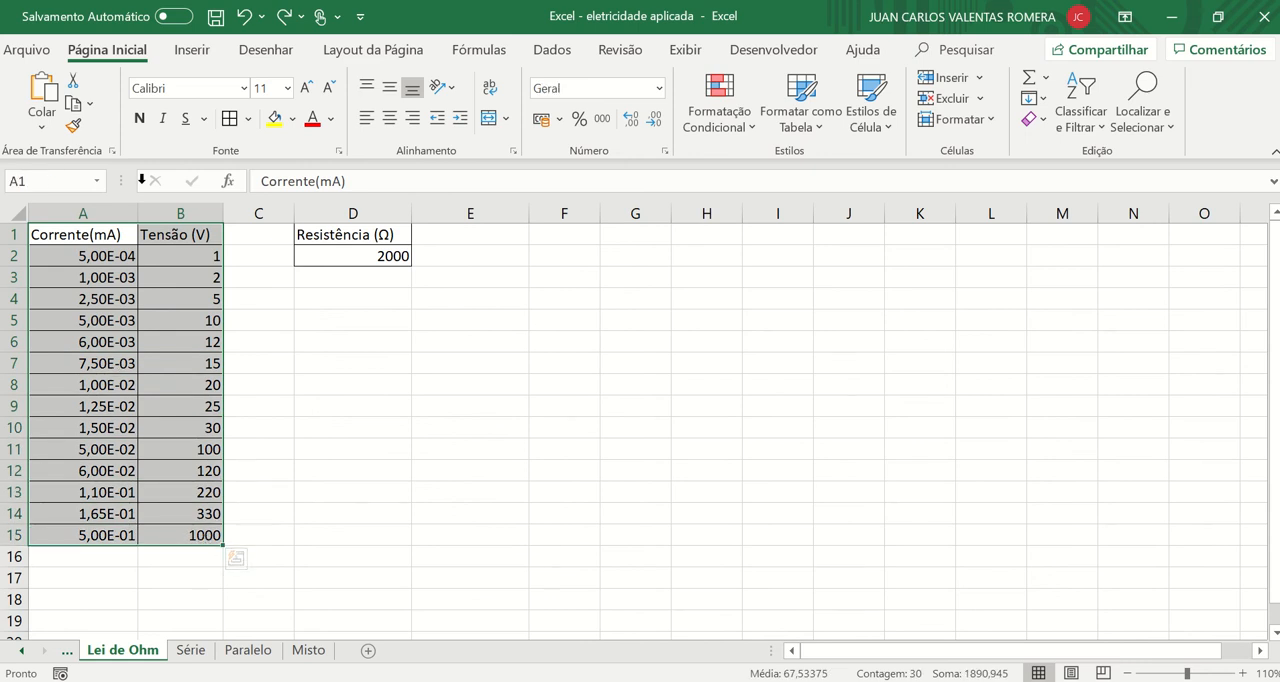
pyautogui.click(193, 52)
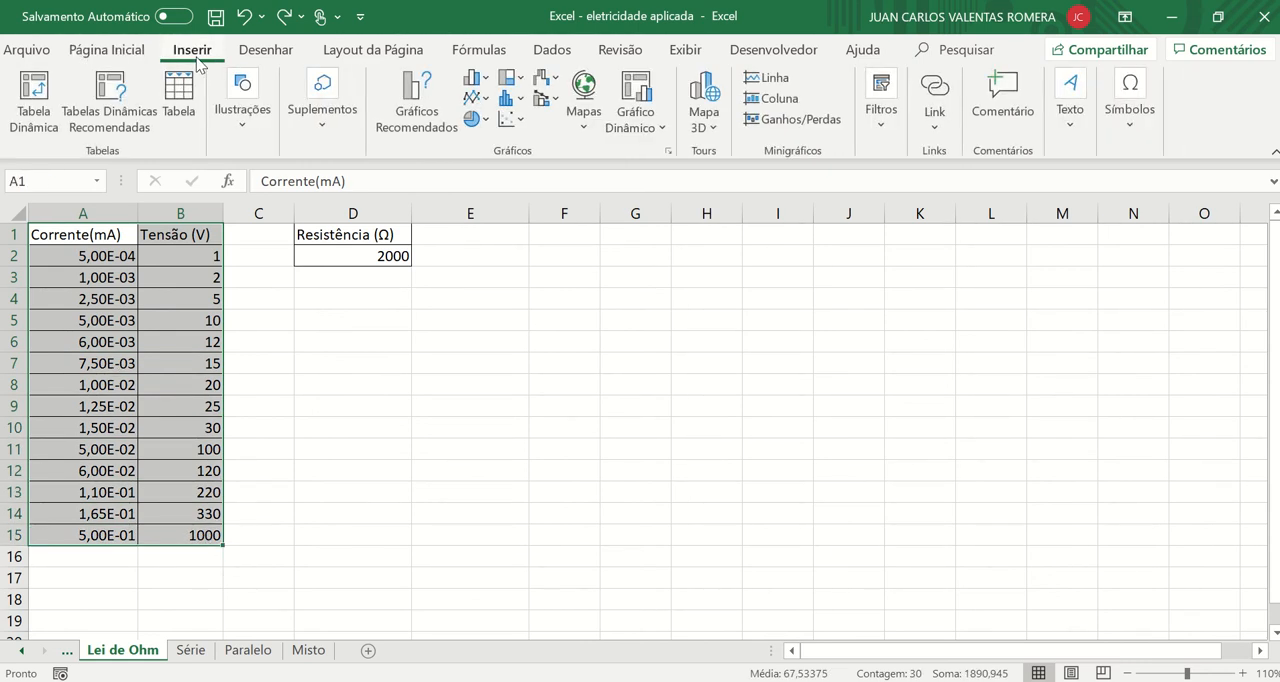
pyautogui.click(516, 120)
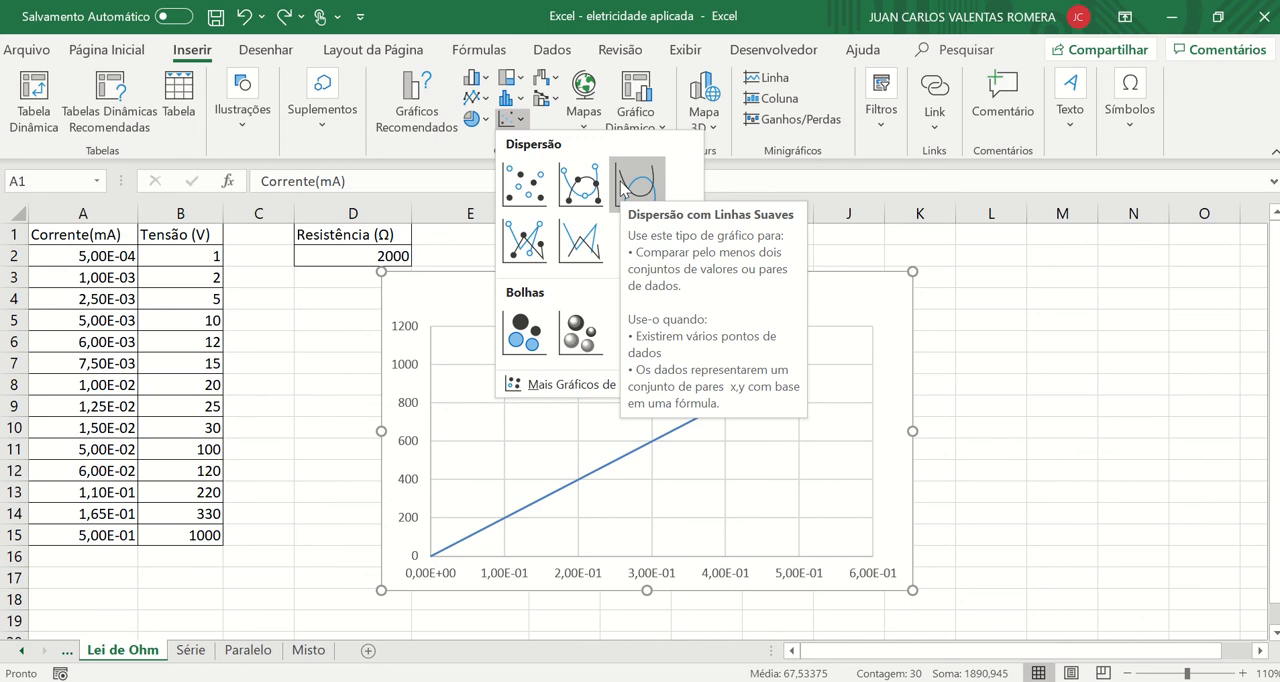
pyautogui.click(623, 185)
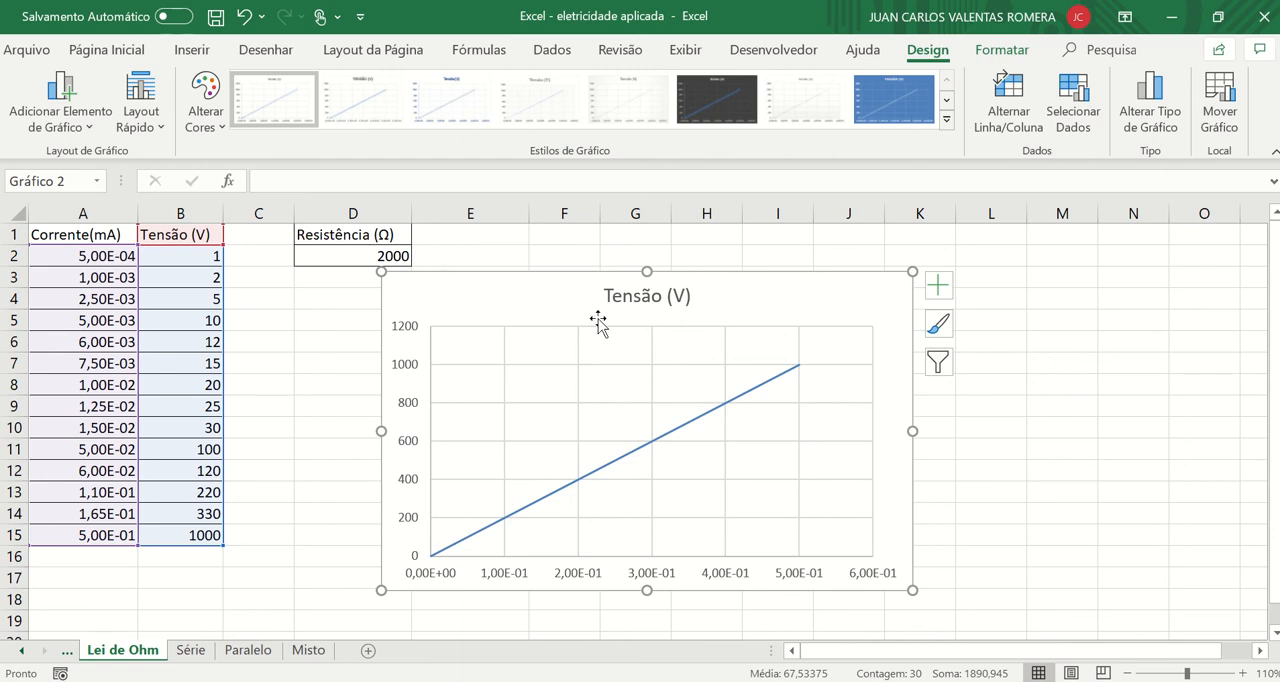
# Change the chart title to "Tensão (V) x Corrente (mA)".
pyautogui.click(672, 297)
pyautogui.click(688, 297)
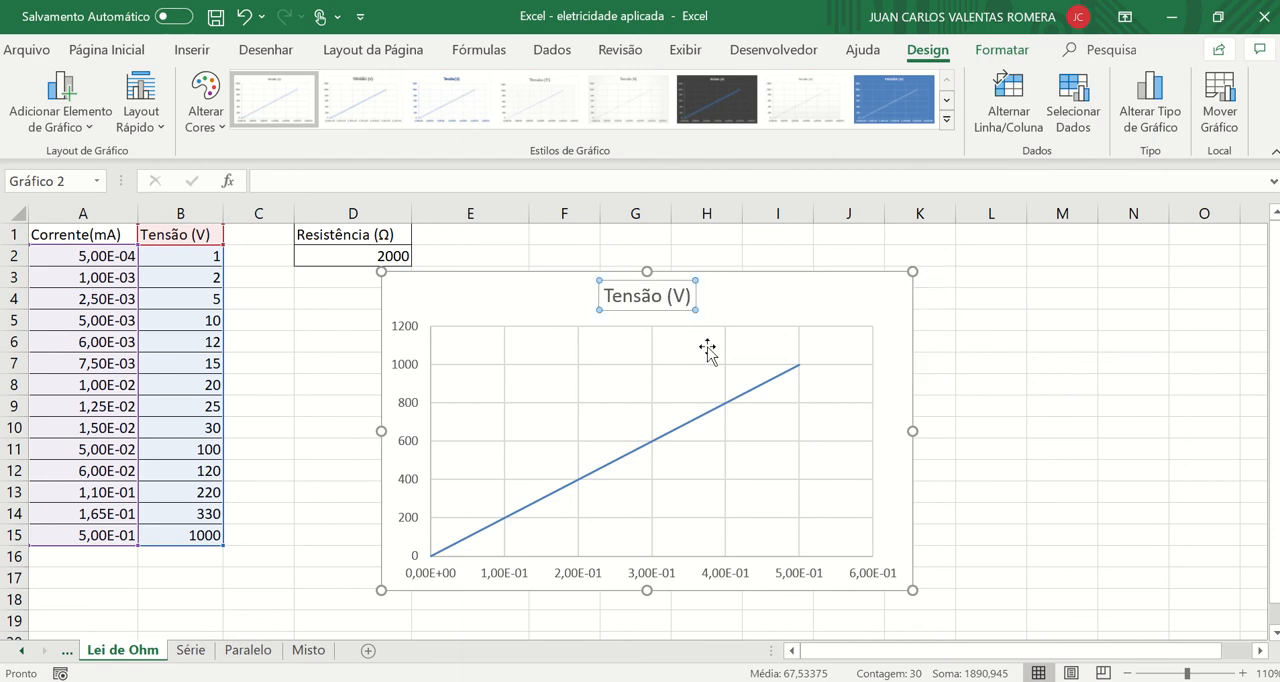
pyautogui.write('X')
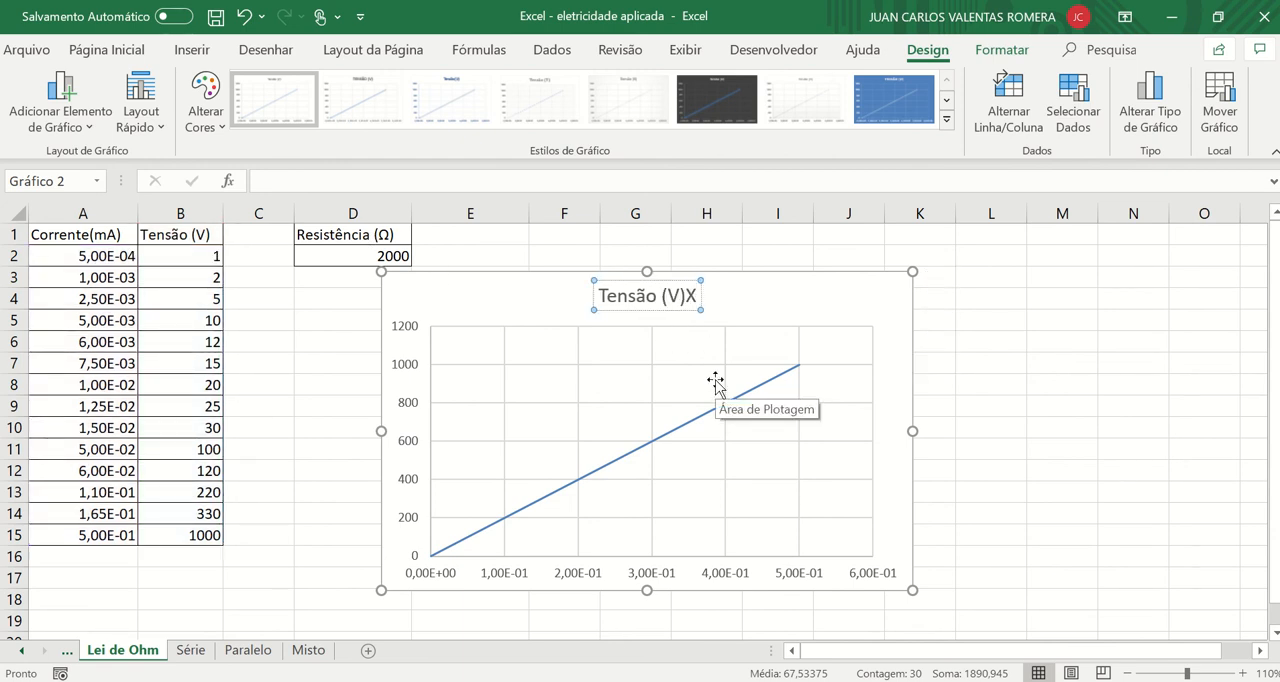
pyautogui.press('BackSpace')
pyautogui.write('x Co')
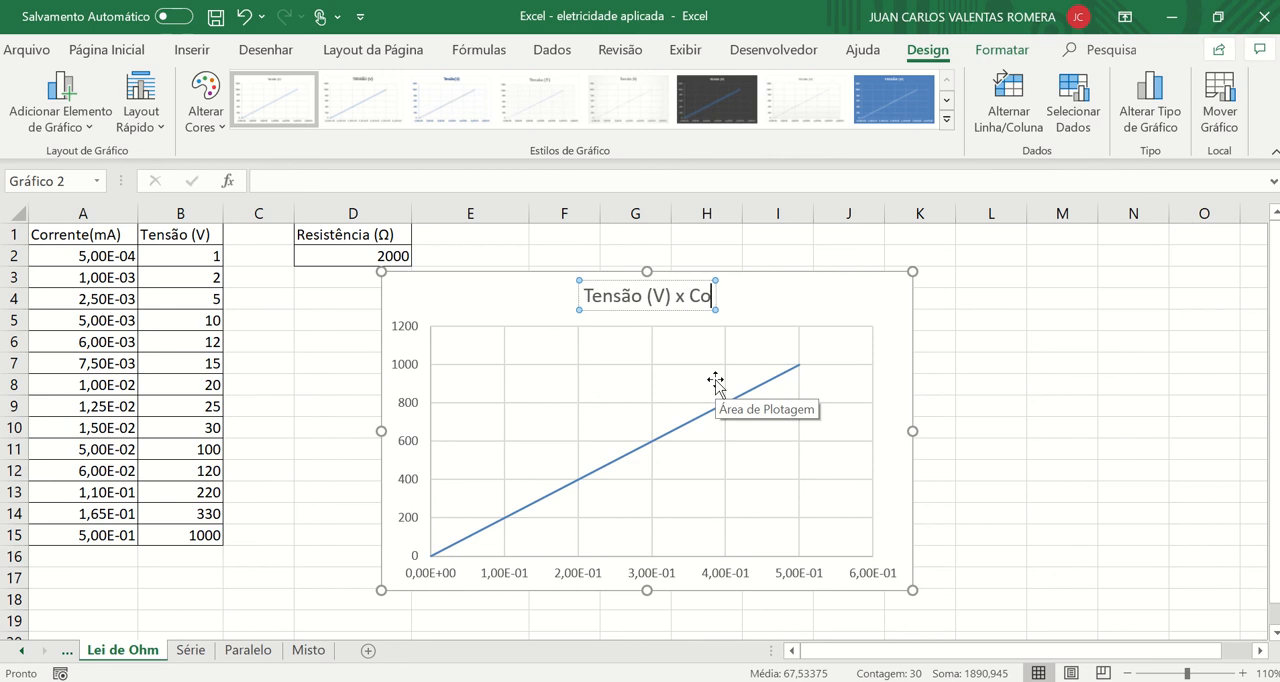
pyautogui.write('rrente')
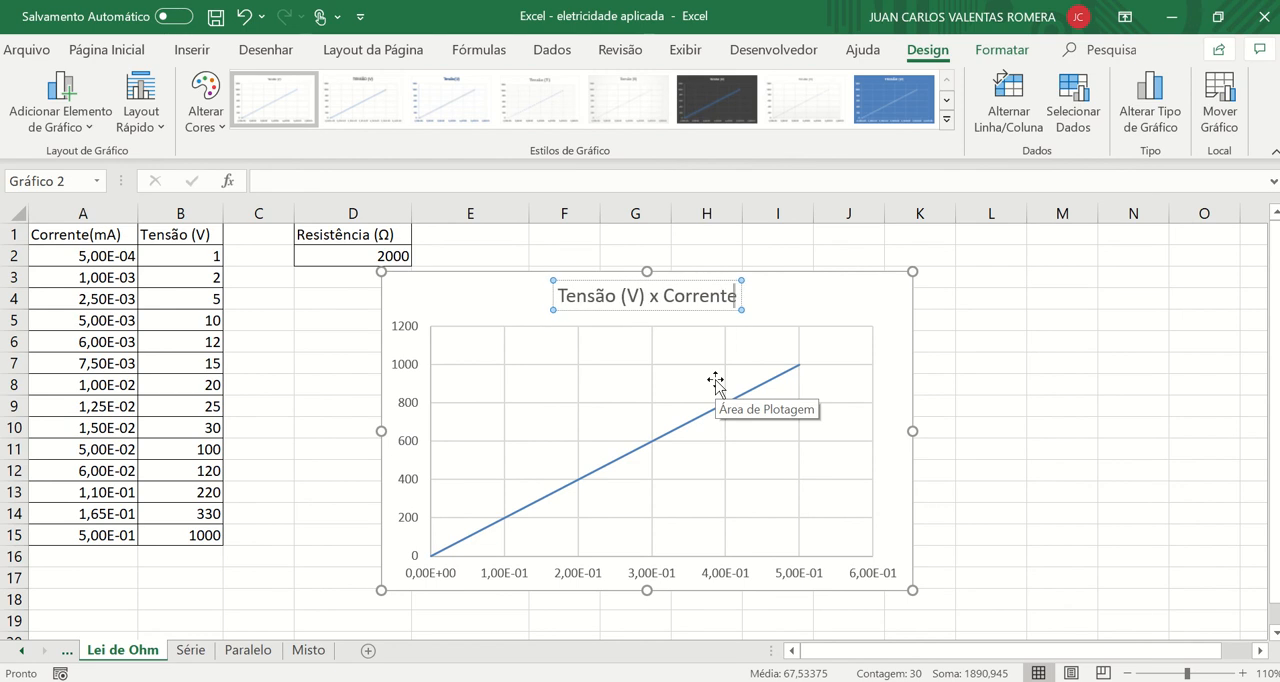
pyautogui.write(' (mA)')
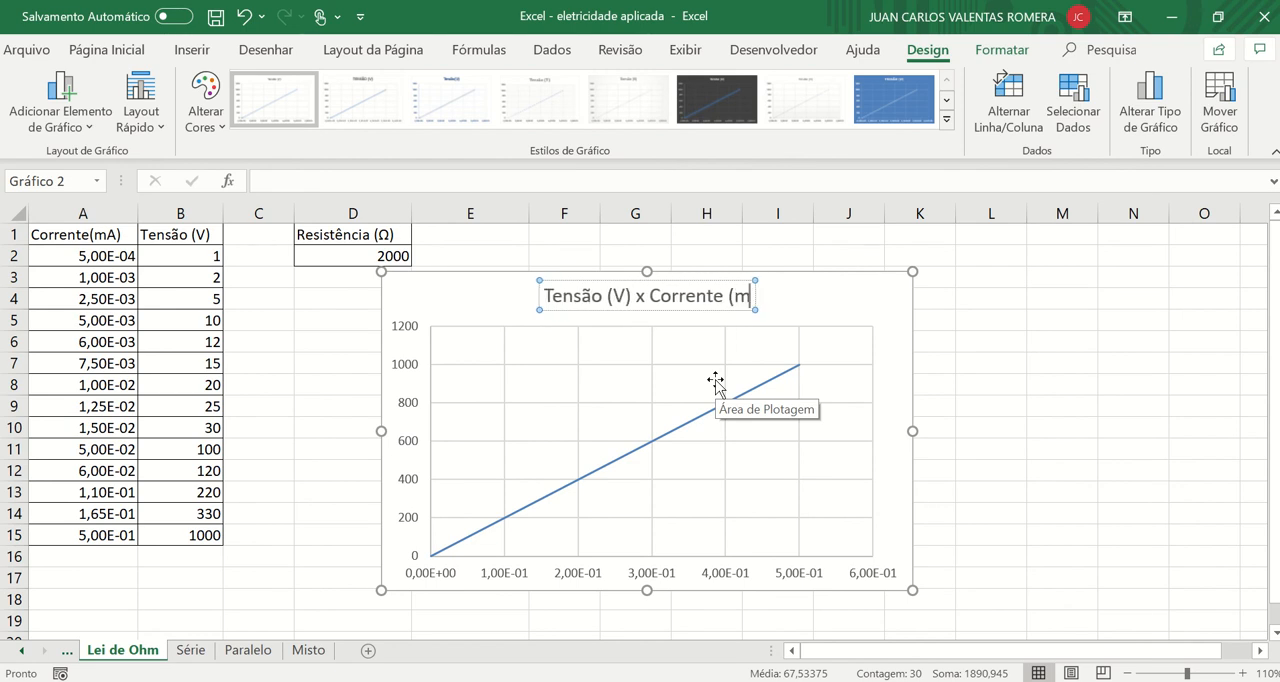
pyautogui.click(1134, 394)
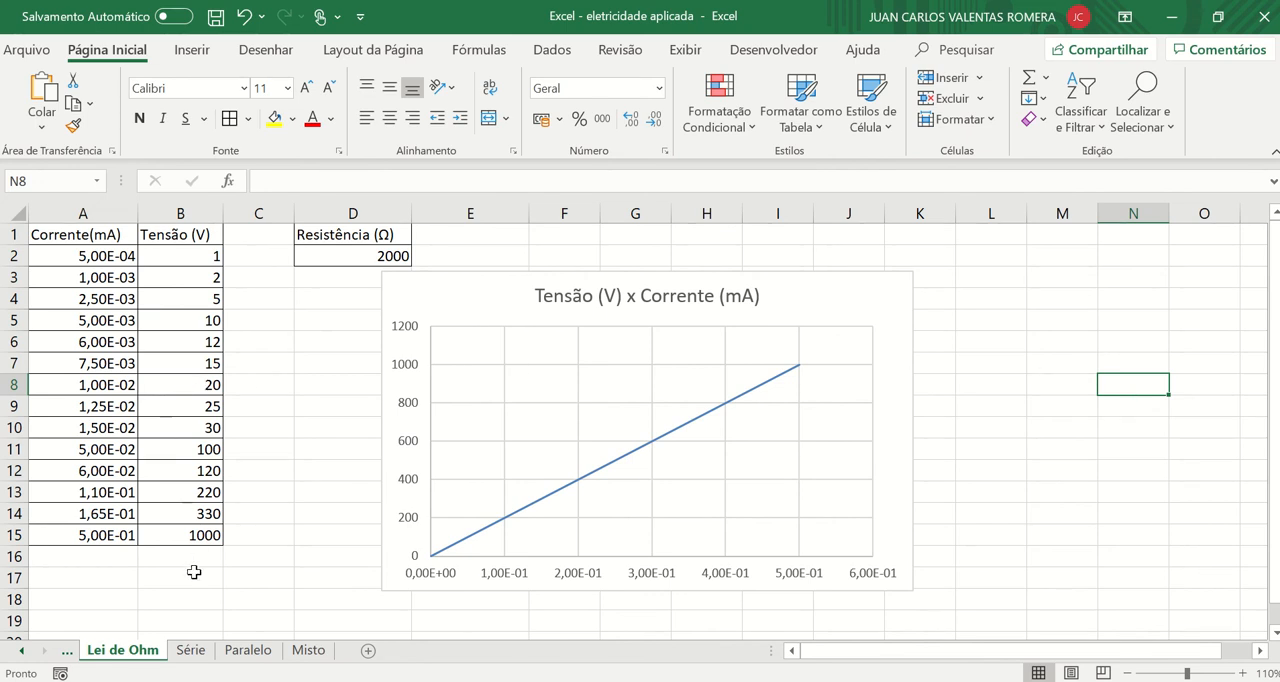
# Open the Série worksheet.
pyautogui.click(190, 651)
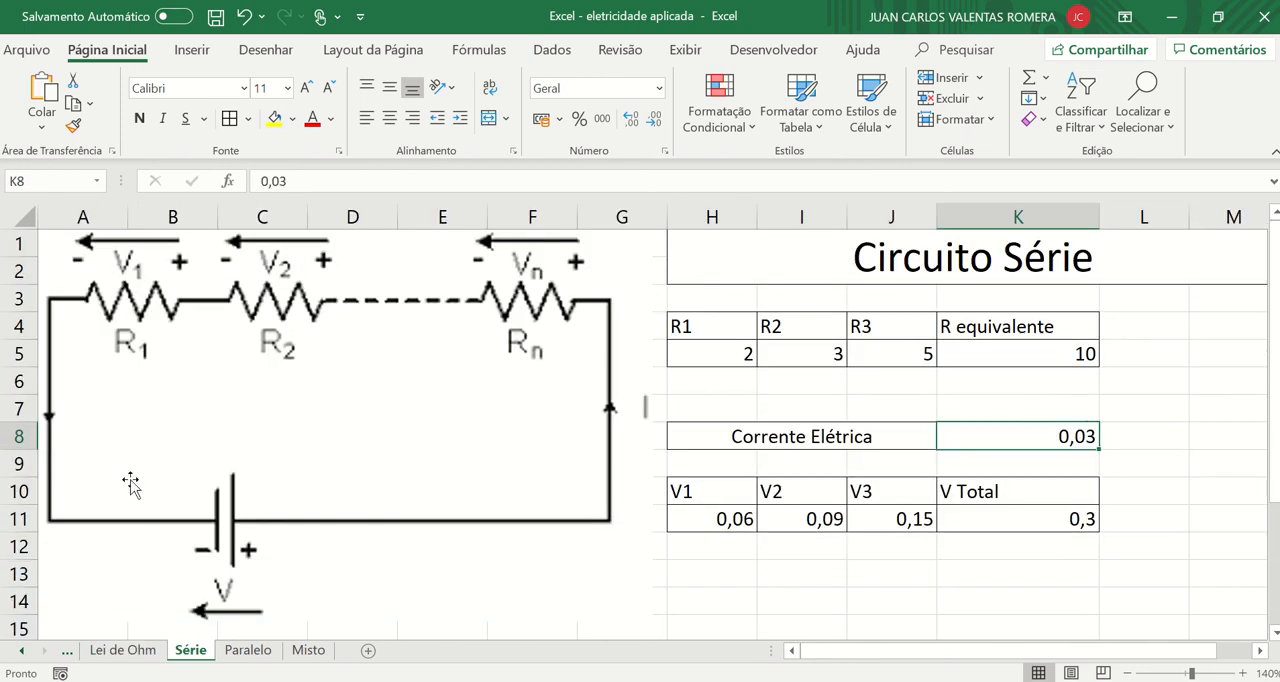